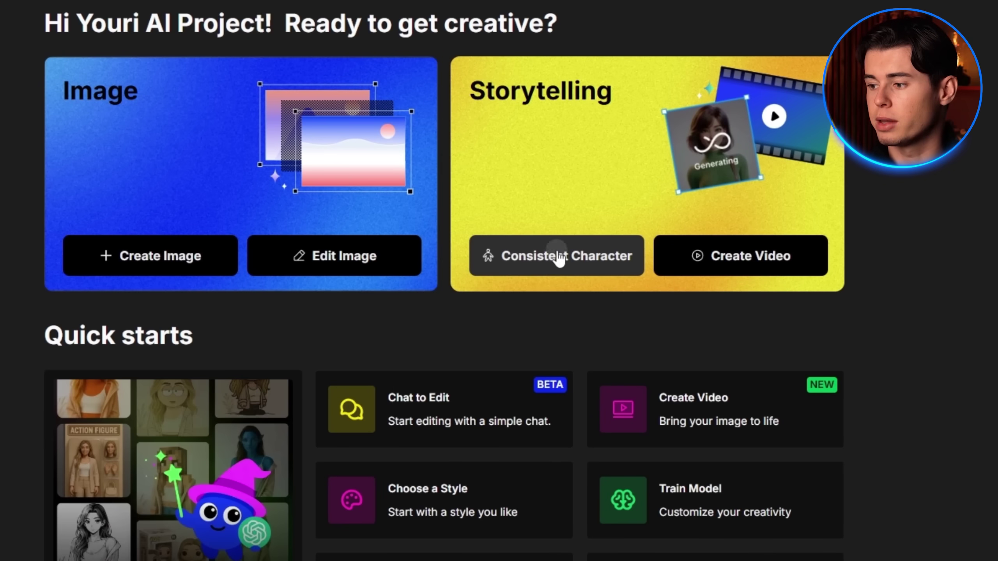
# Step: Open the Consistent Character creation page from the OpenArt dashboard
pyautogui.click(672, 256)
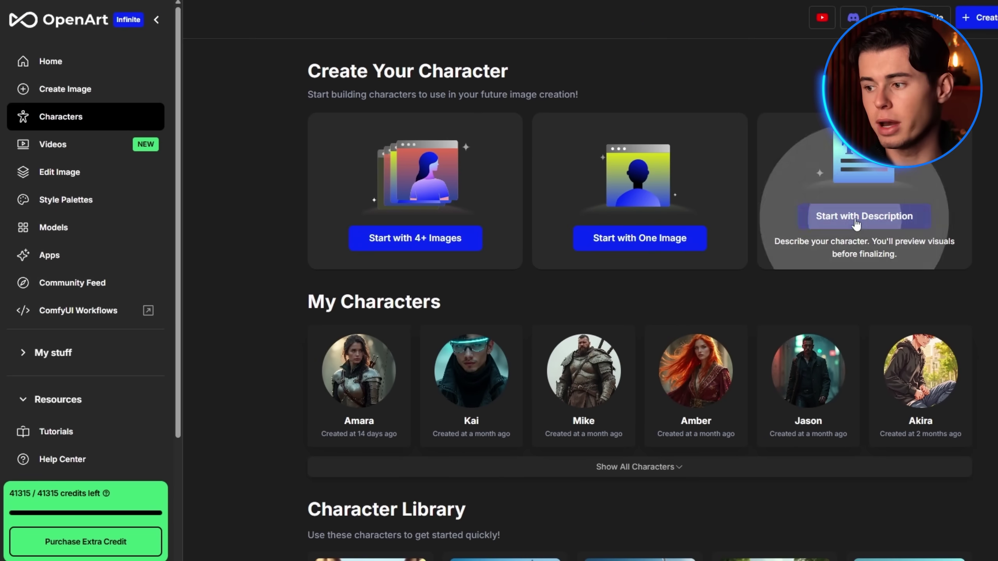
# Step: Describe astronaut Nova and purple alien Kiro, then generate ComicBook-style character previews
pyautogui.click(880, 222)
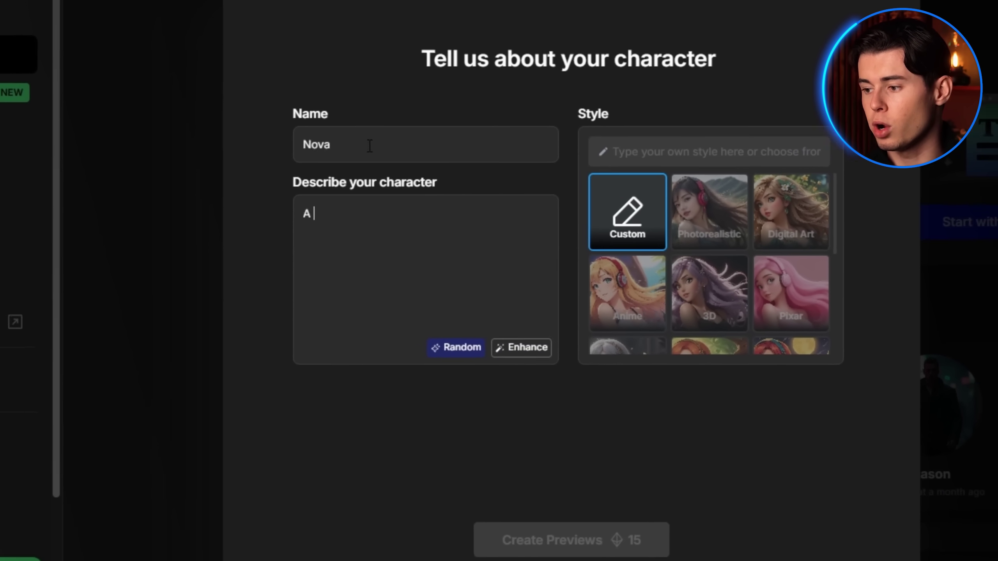
pyautogui.write('female as')
pyautogui.write('tronaut with a sleek white and blue spacesuit, short blonde hair,')
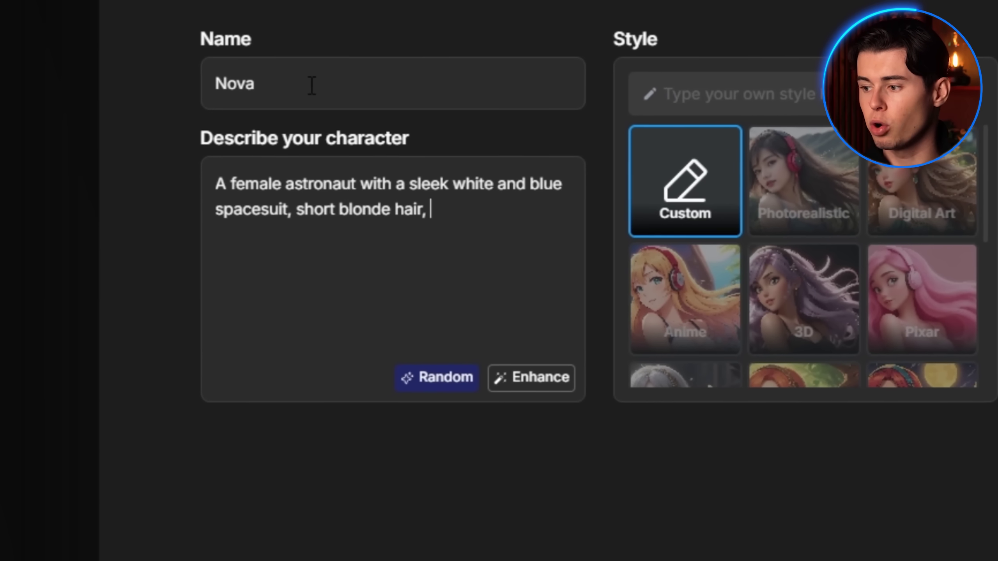
pyautogui.write('termined expressio')
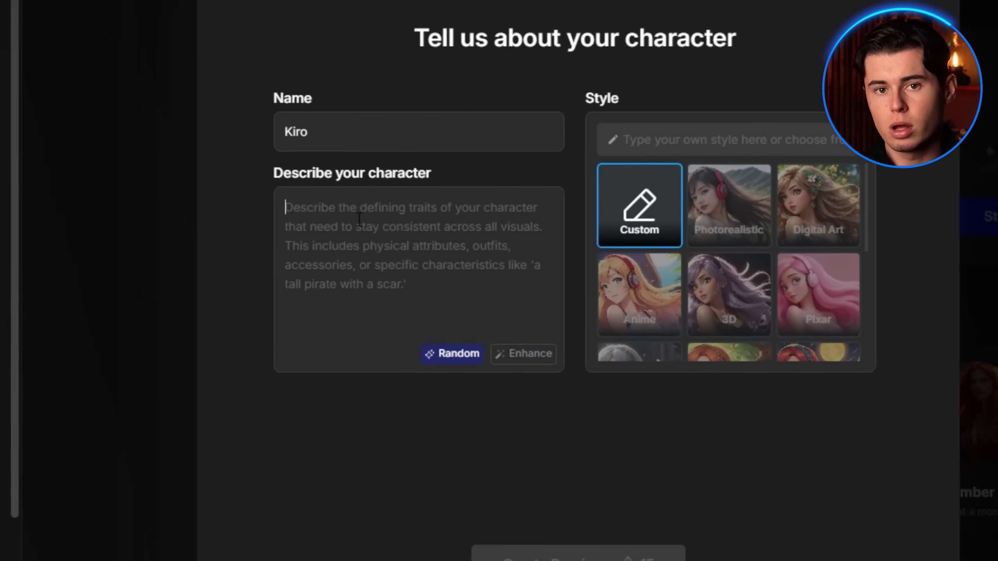
pyautogui.write('A humanoid al')
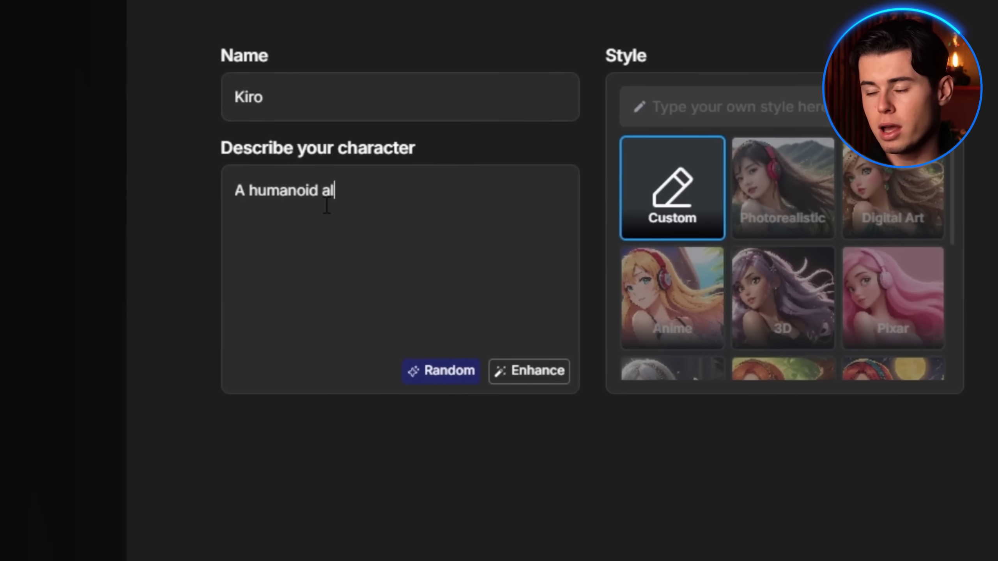
pyautogui.write('ien with purple skin,')
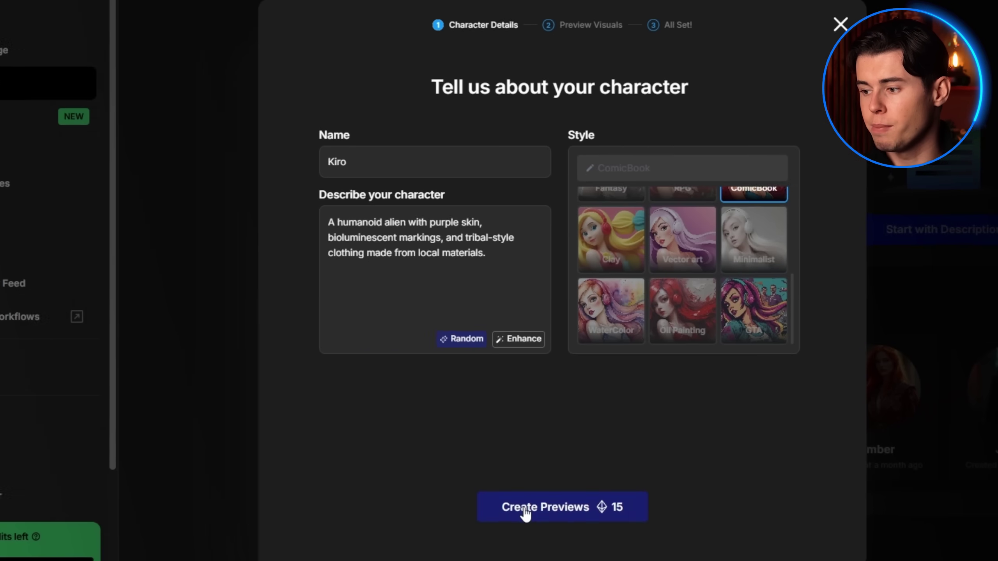
pyautogui.click(523, 508)
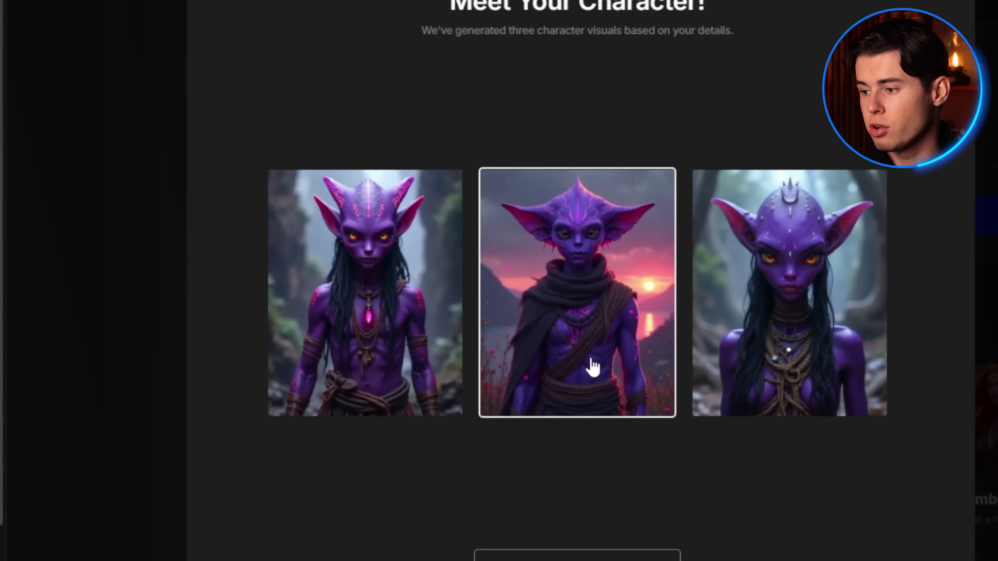
# Step: Choose the middle purple alien preview to save Kiro as a character
pyautogui.click(594, 366)
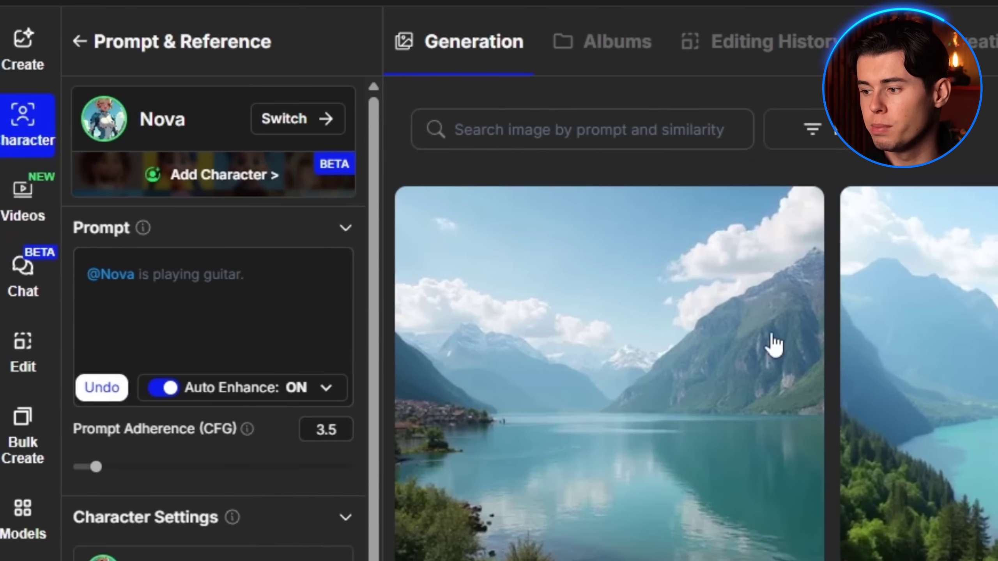
pyautogui.click(175, 280)
pyautogui.write('stand')
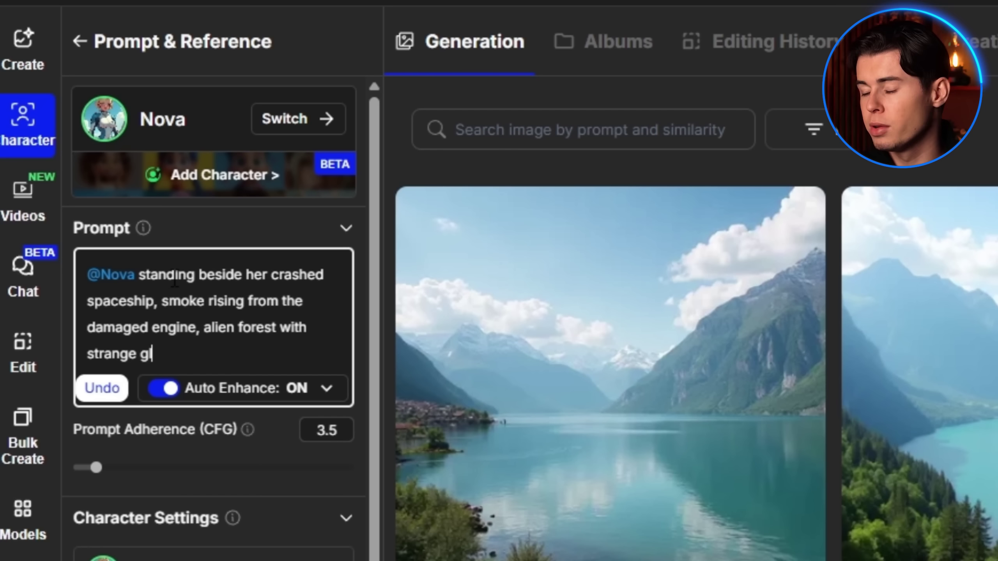
pyautogui.write('kground, worried expression, comic book style.')
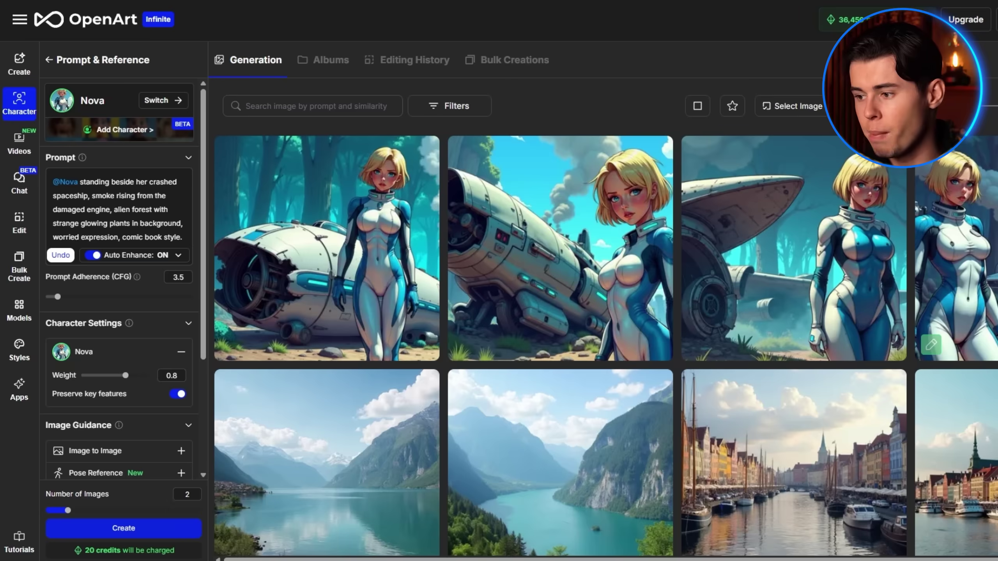
pyautogui.click(323, 302)
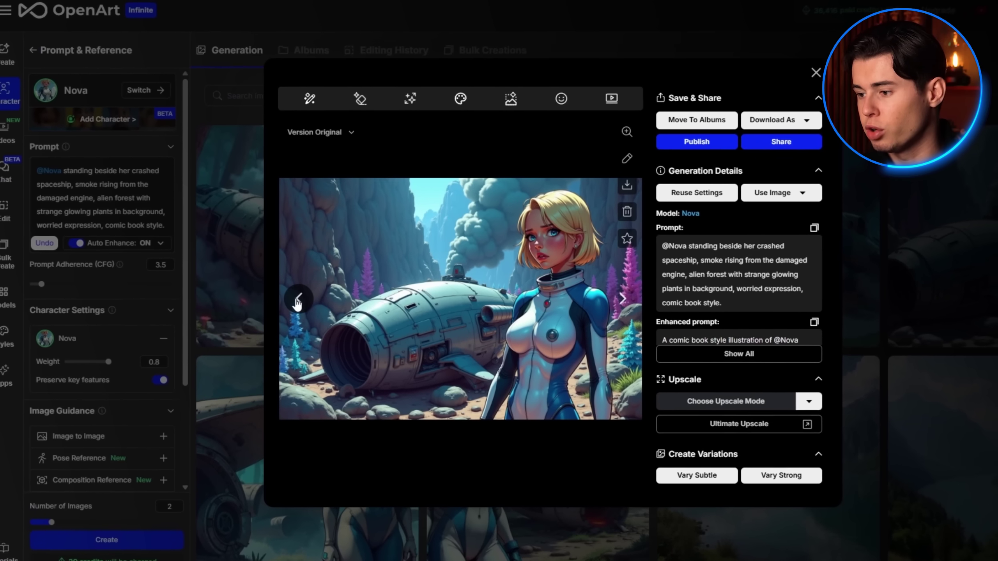
pyautogui.click(293, 300)
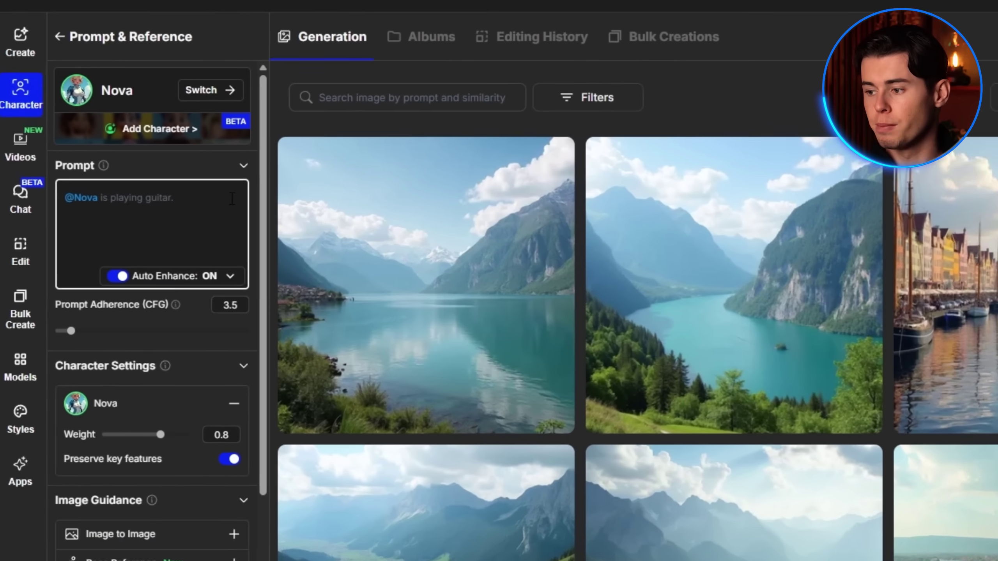
pyautogui.write('cautio')
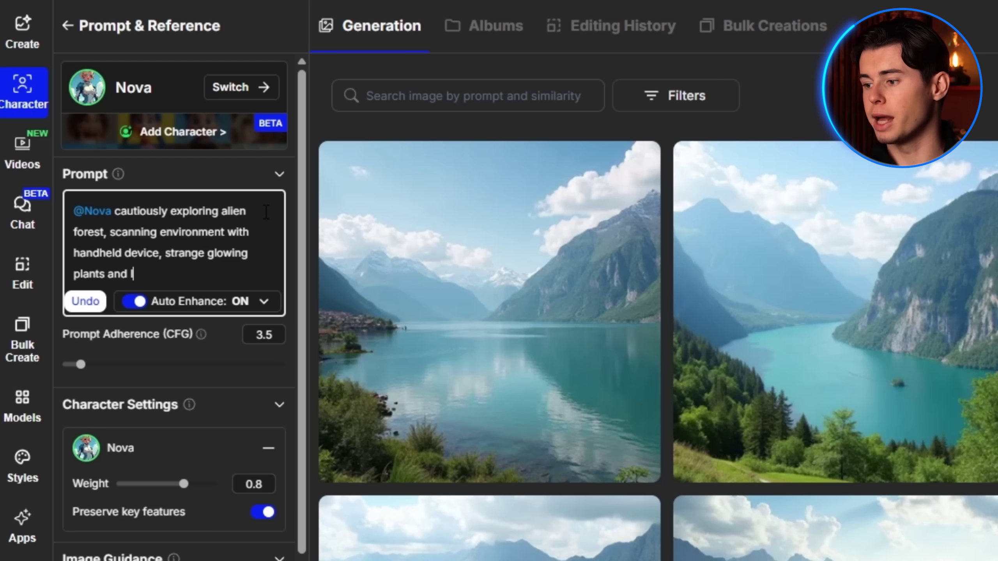
pyautogui.write('omic book style.')
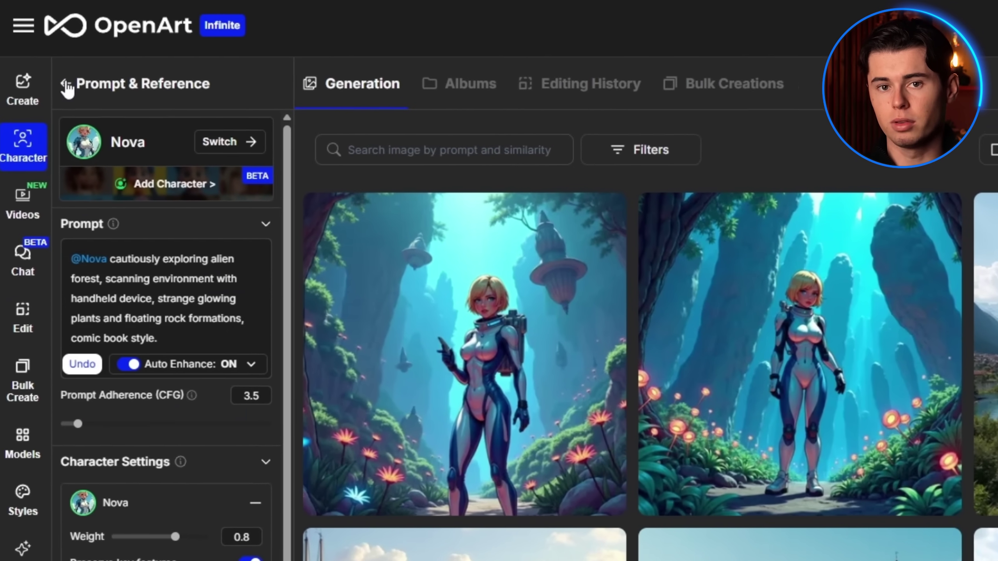
# Step: Open the Pose Editor and use the Female (Athletic) 3D model for Nova's pose
pyautogui.click(29, 58)
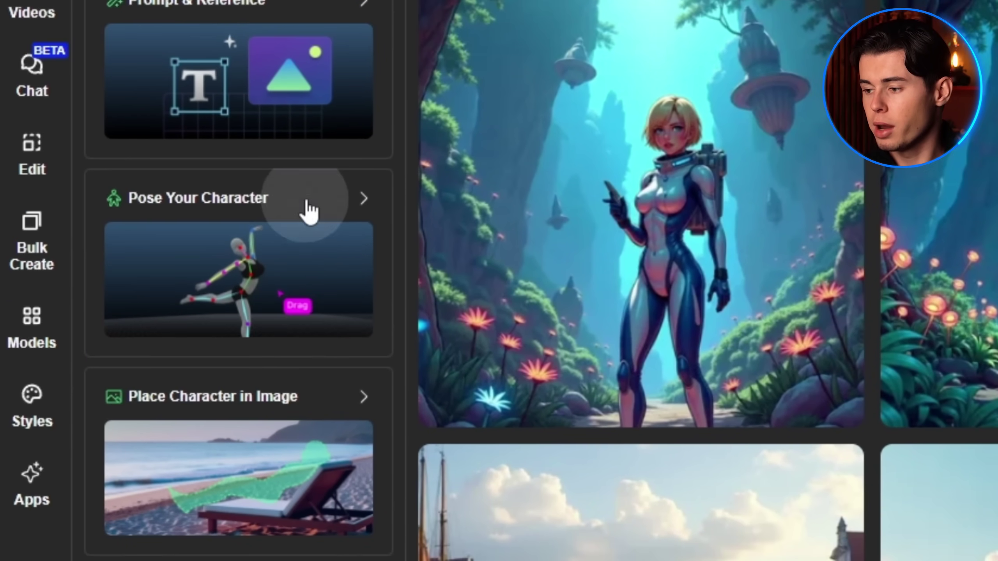
pyautogui.click(233, 366)
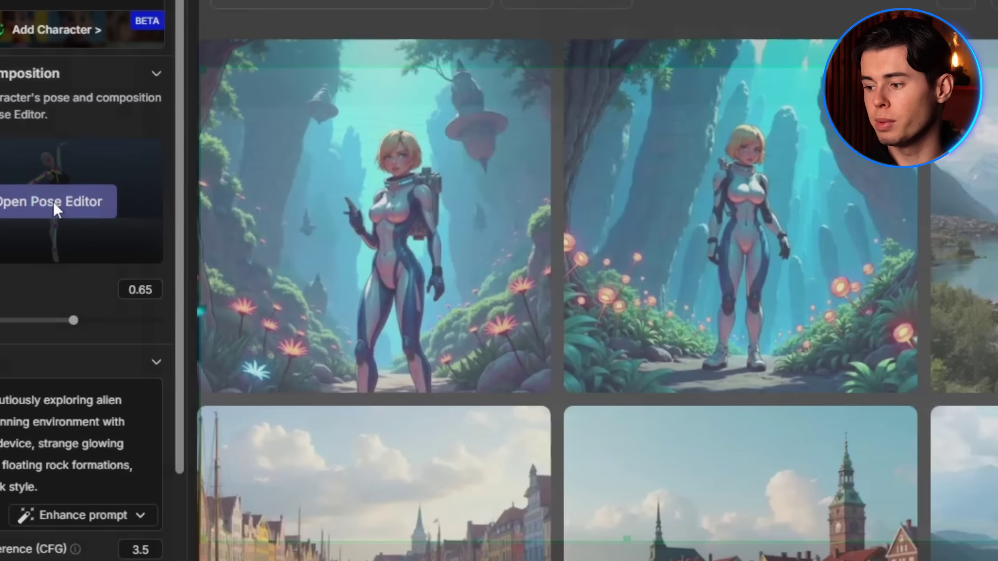
pyautogui.click(205, 198)
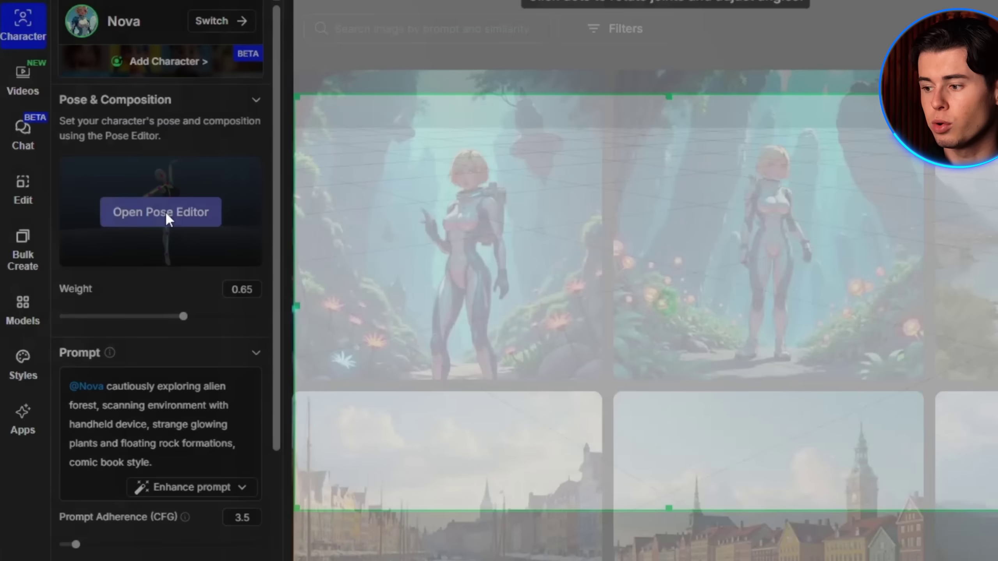
pyautogui.click(227, 196)
pyautogui.click(770, 168)
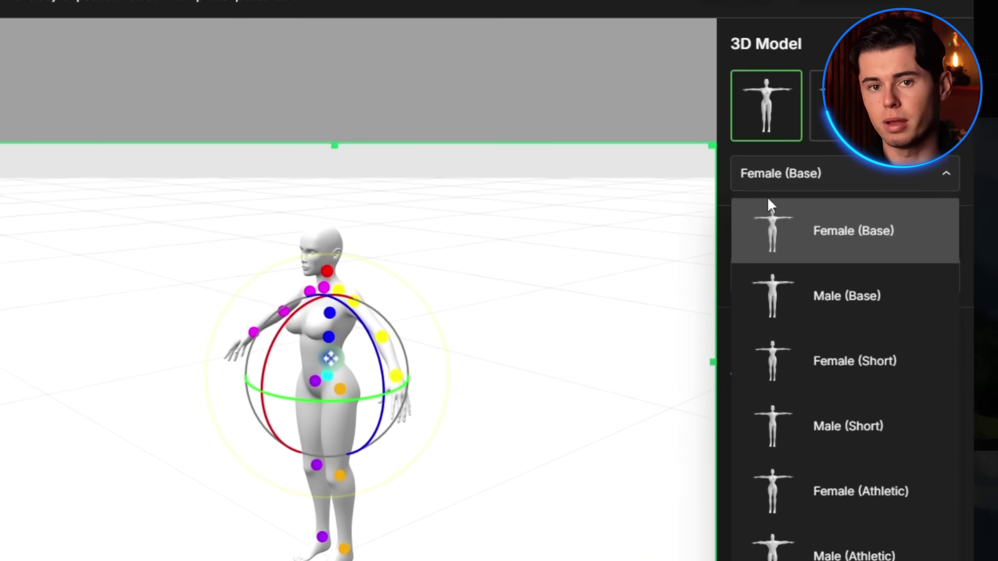
pyautogui.click(809, 379)
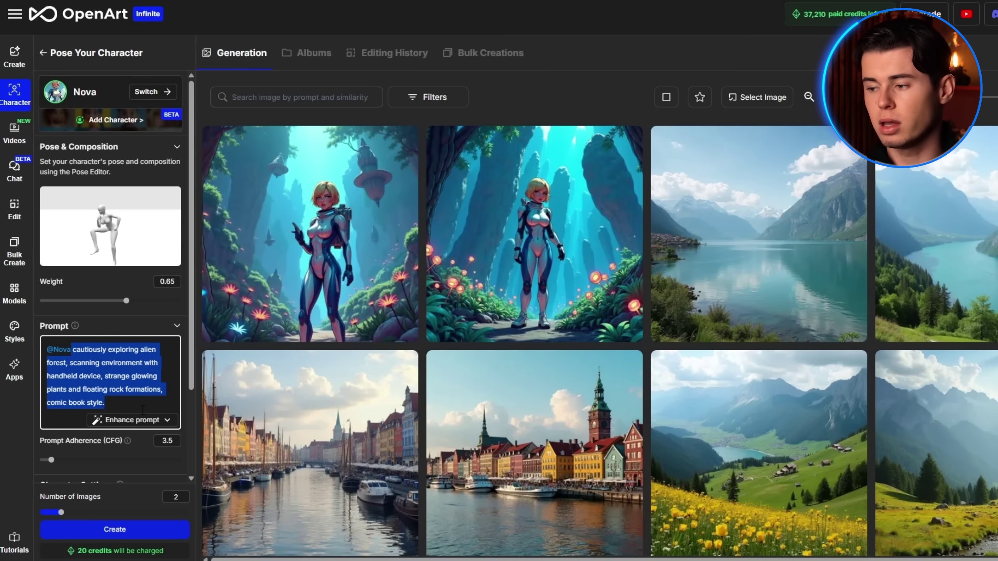
pyautogui.write('ex')
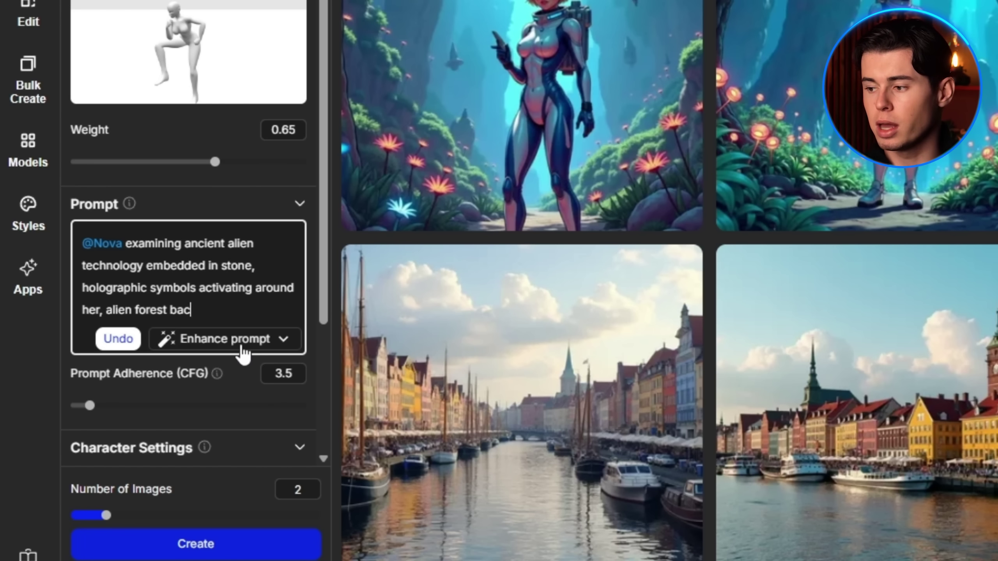
pyautogui.write('mic book style. @Kiro')
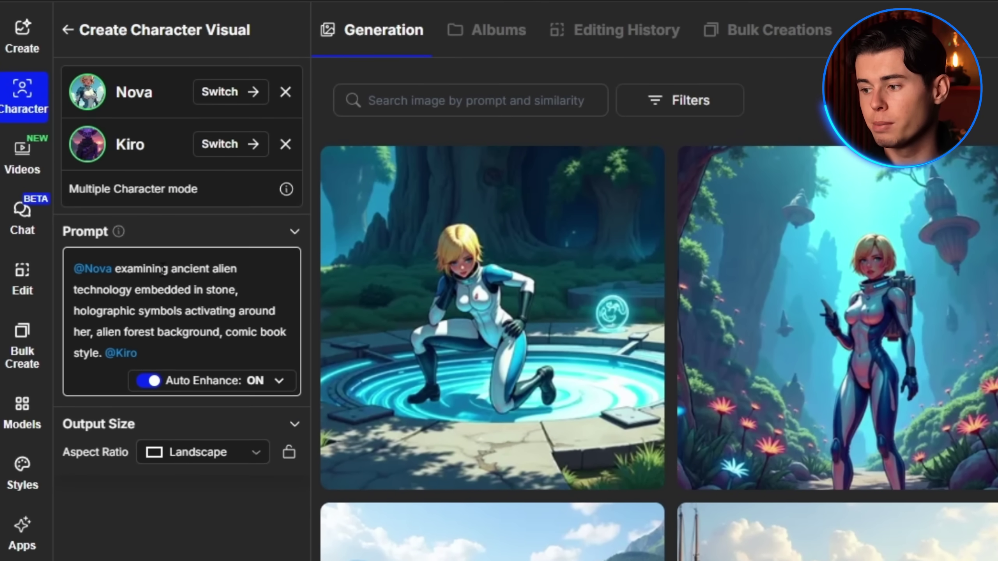
# Step: Replace the prompt with Nova and Kiro meeting in a forest clearing, Kiro offering glowing fruit
pyautogui.hotkey('ctrl', 'a')
pyautogui.press('BackSpace')
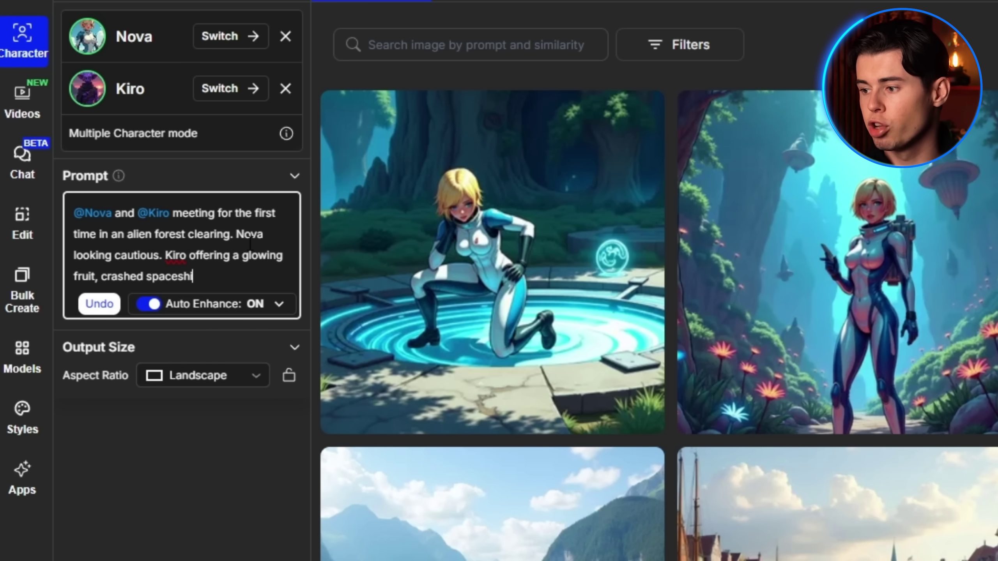
pyautogui.write('background, com')
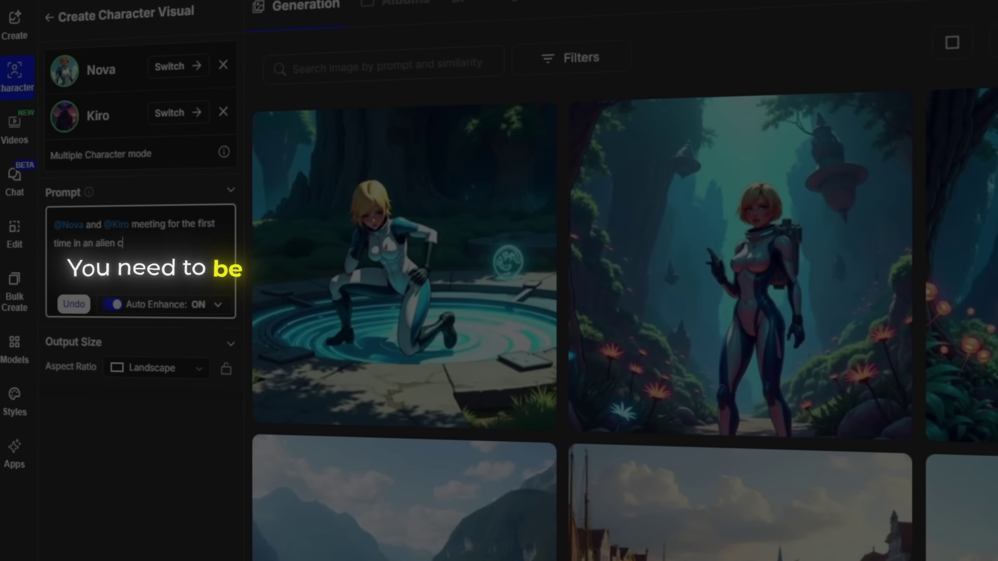
pyautogui.write('orest clearing. Nova looking cautious')
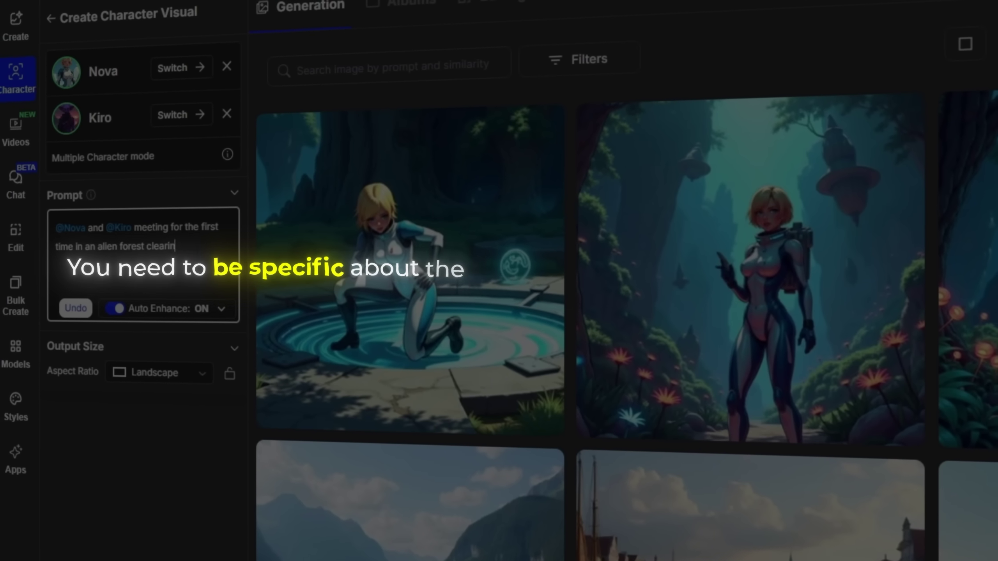
pyautogui.write('. Kiro offering a ')
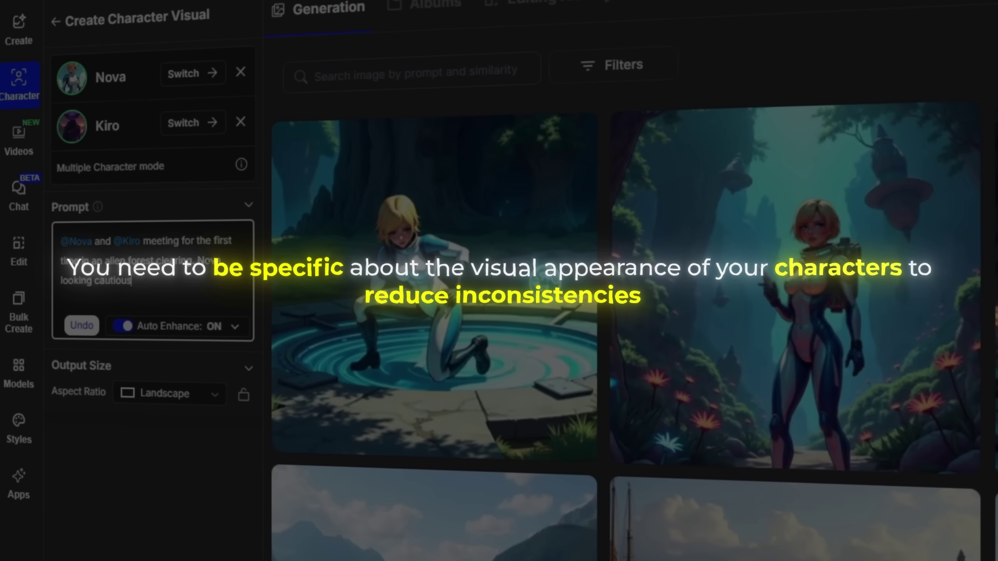
pyautogui.write('glowing fruit, crashed spaceship visible in background, comic book style,')
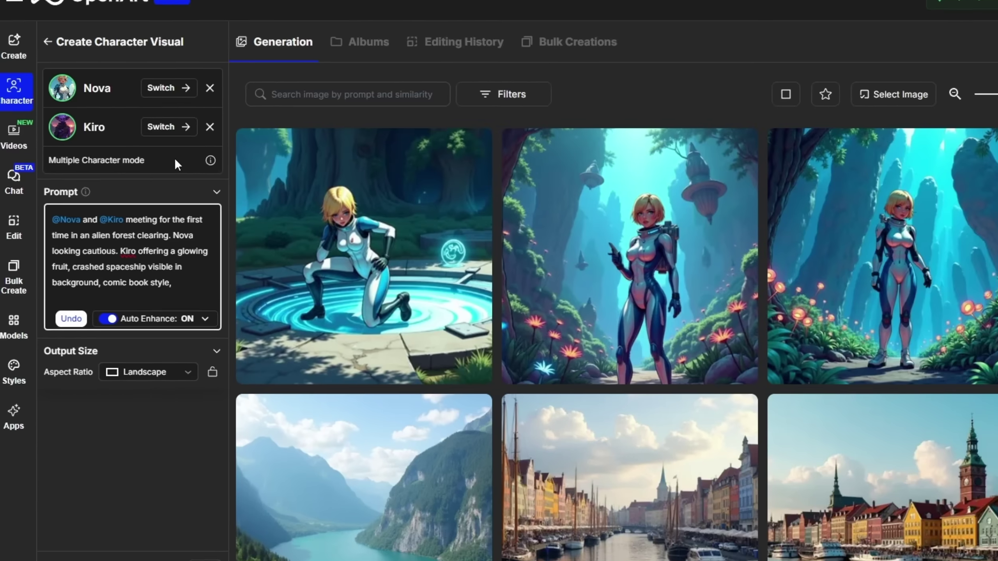
pyautogui.hotkey('ctrl', 'BackSpace')
pyautogui.hotkey('ctrl', 'BackSpace')
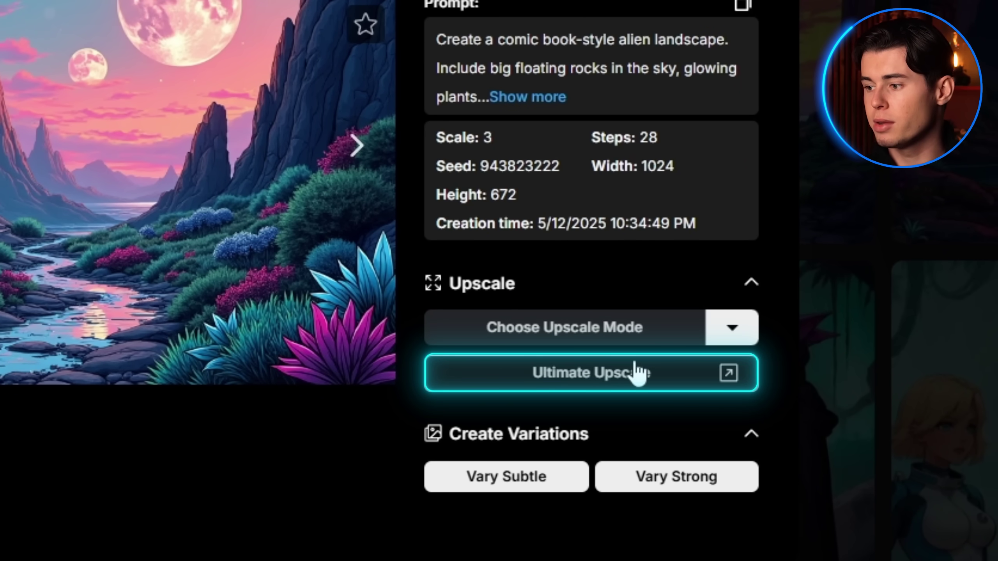
# Step: Send the alien landscape to Ultimate Upscale, trying Precise then selecting Refined upscale
pyautogui.click(611, 393)
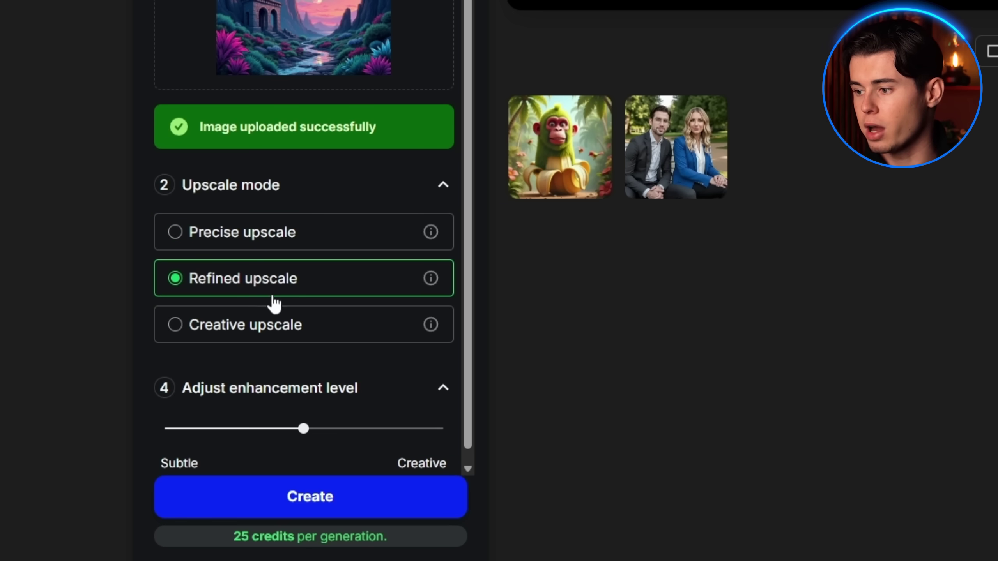
pyautogui.scroll(-1, 275, 248)
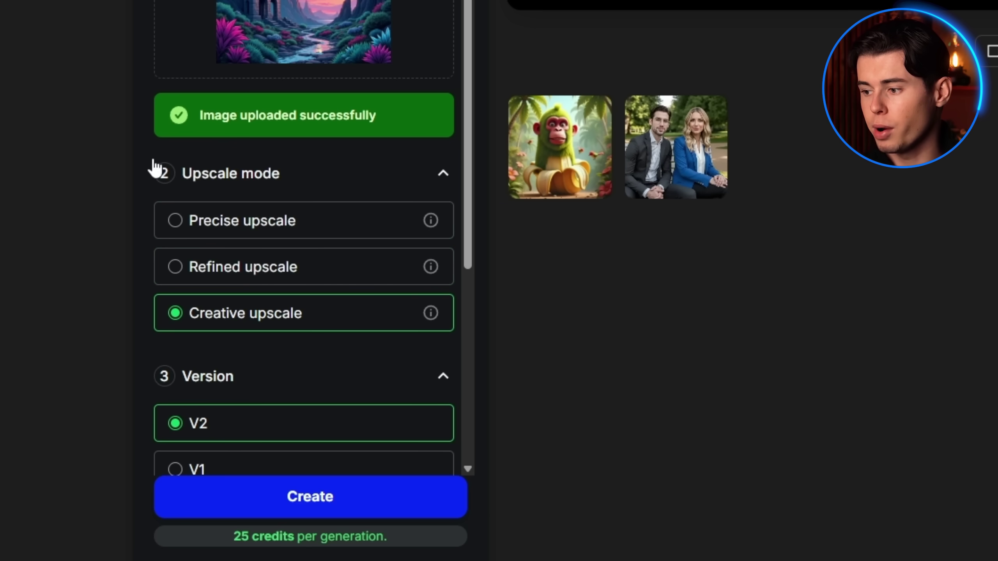
pyautogui.click(251, 234)
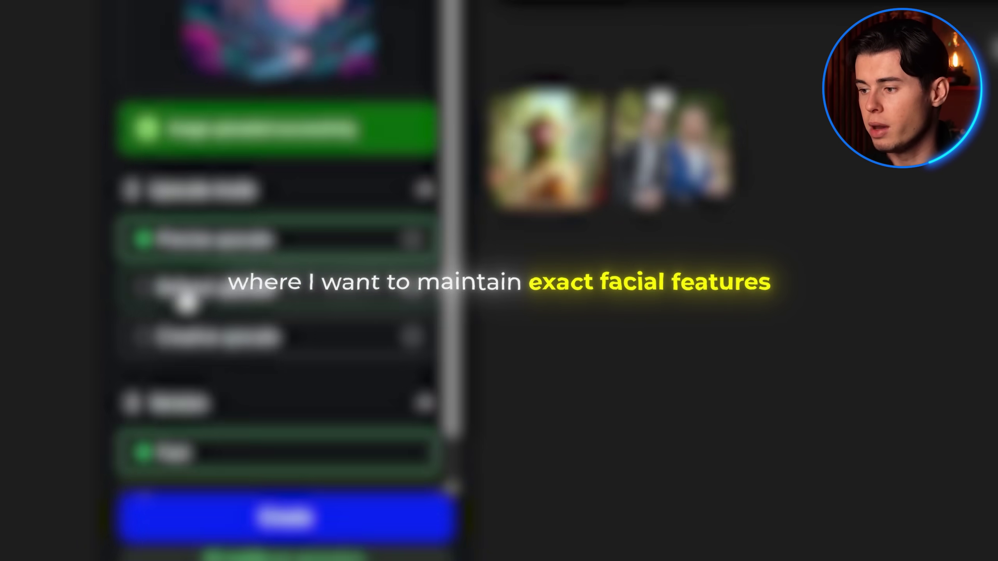
pyautogui.click(166, 300)
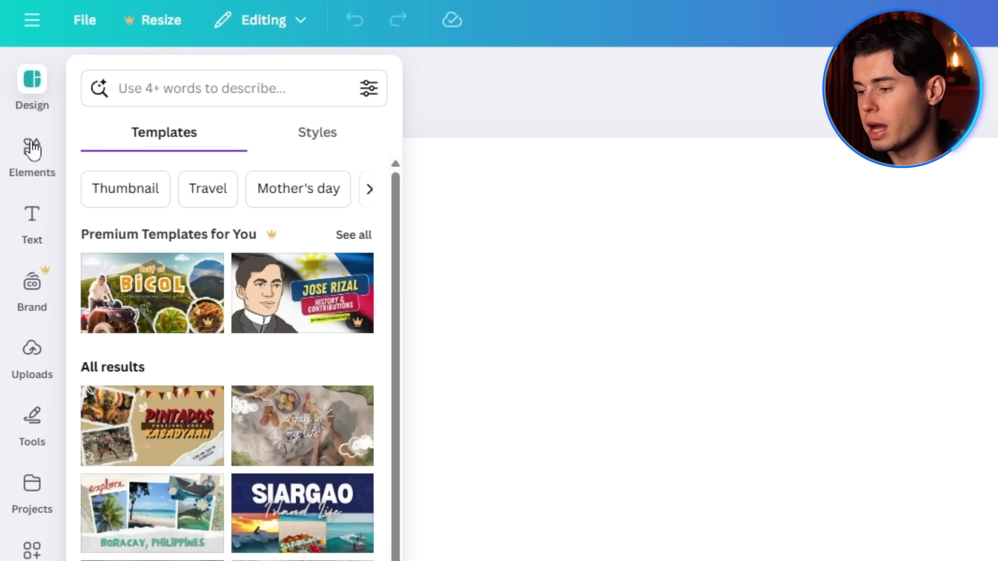
# Step: Add a frame, shorten it into a wide panel strip, and crop the spaceship image inside
pyautogui.click(20, 139)
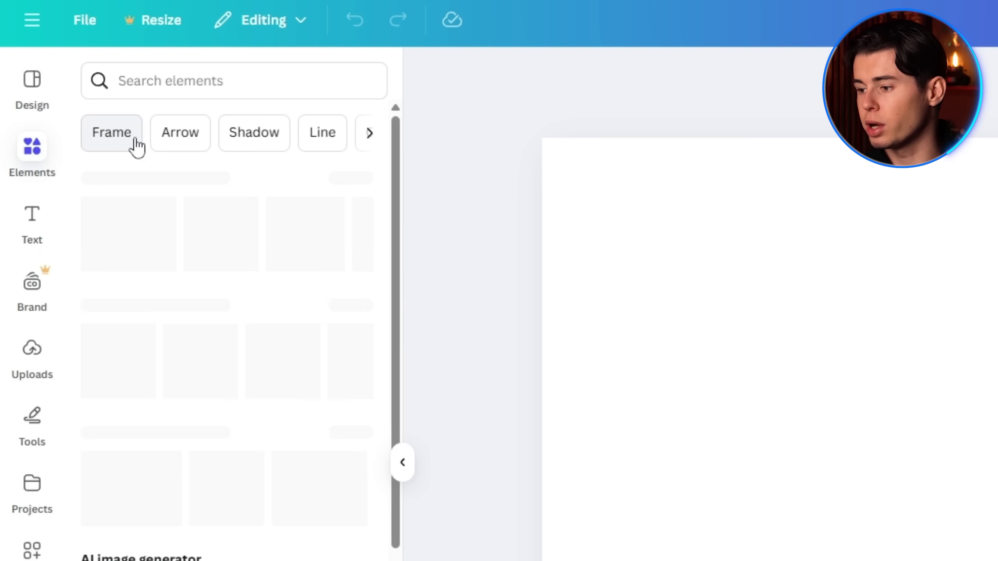
pyautogui.click(116, 133)
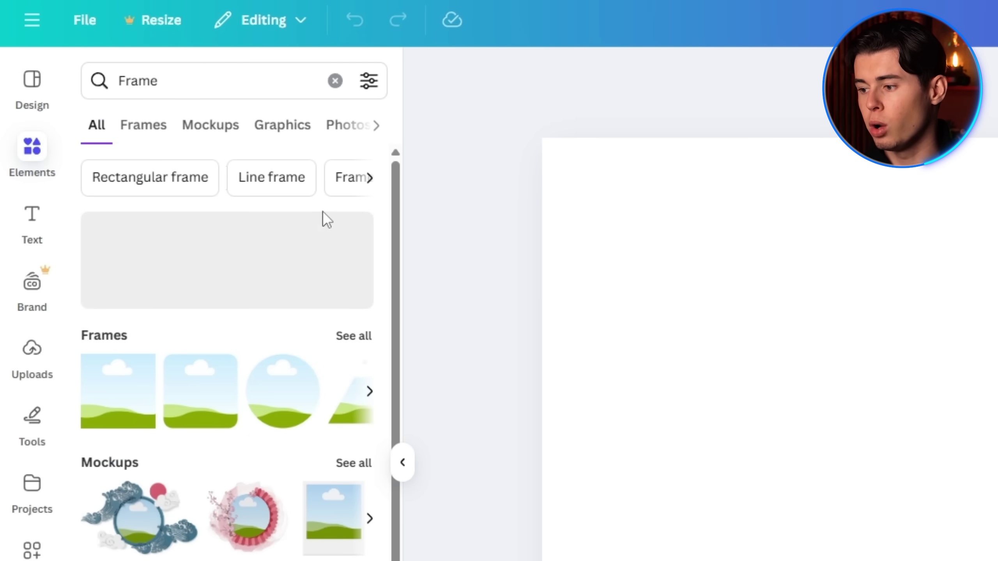
pyautogui.click(354, 335)
pyautogui.click(310, 291)
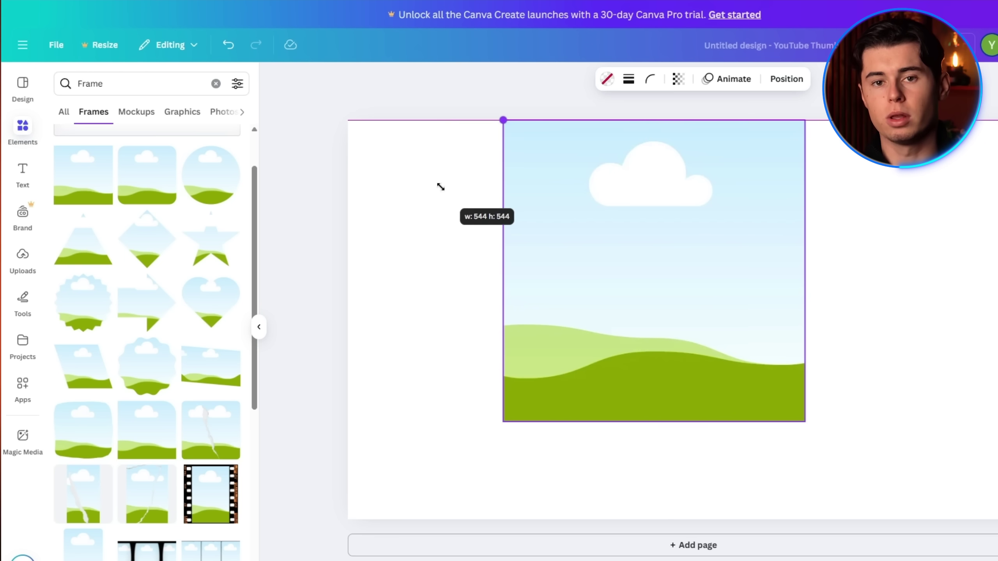
pyautogui.moveTo(648, 421); pyautogui.dragTo(635, 231)
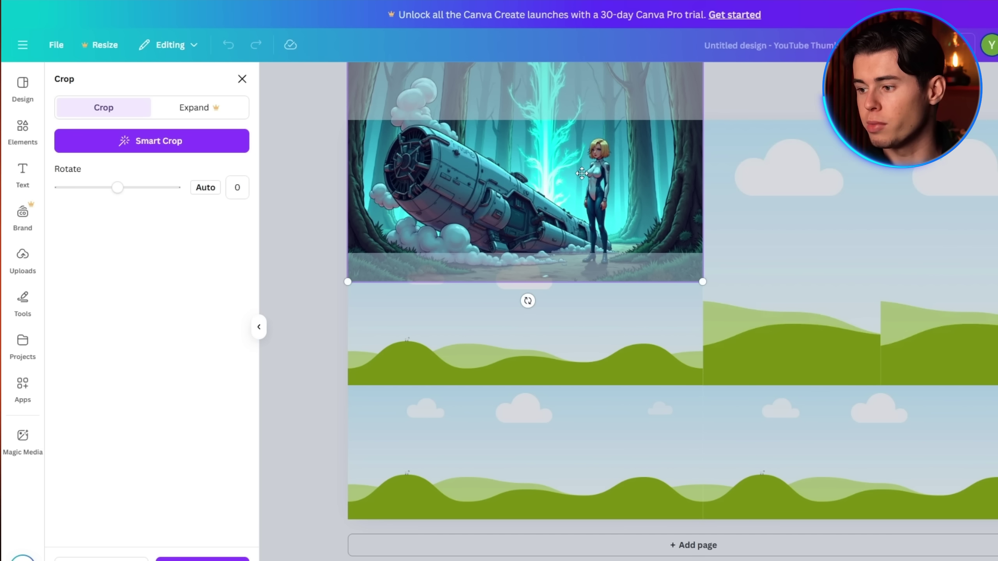
pyautogui.moveTo(582, 173)
pyautogui.mouseDown()
pyautogui.moveTo(608, 188)
pyautogui.moveTo(589, 188)
pyautogui.moveTo(584, 172)
pyautogui.mouseUp()
pyautogui.press('Return')
pyautogui.doubleClick(604, 188)
pyautogui.press('Return')
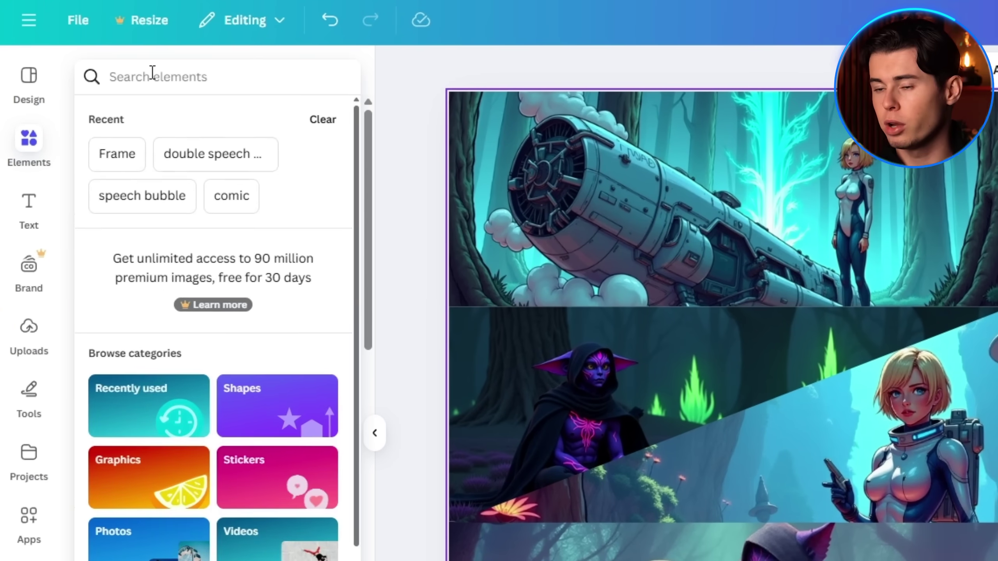
# Step: Search Elements for 'speech bubble' and list all matching graphics
pyautogui.click(152, 76)
pyautogui.write('speech bubble')
pyautogui.press('Return')
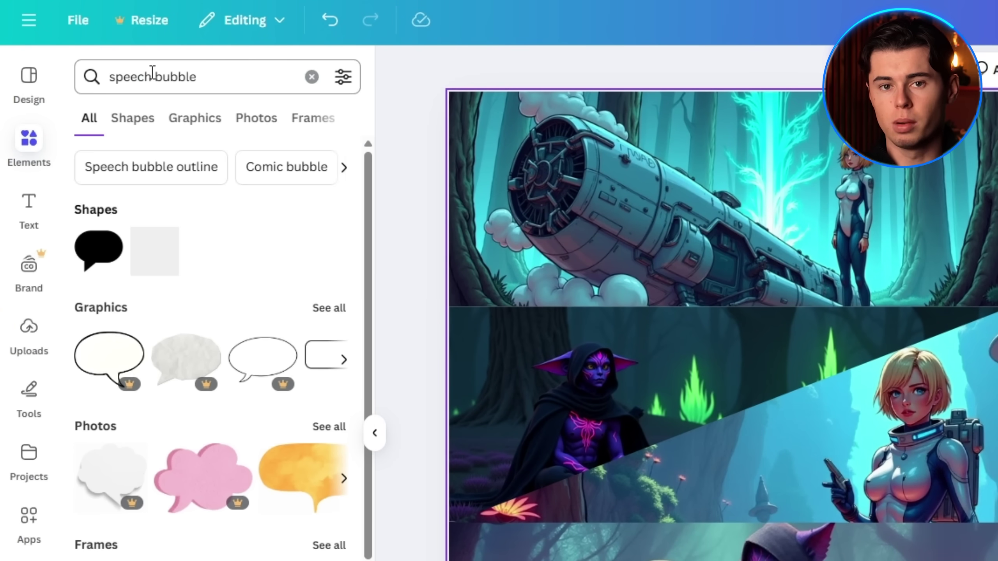
pyautogui.click(329, 310)
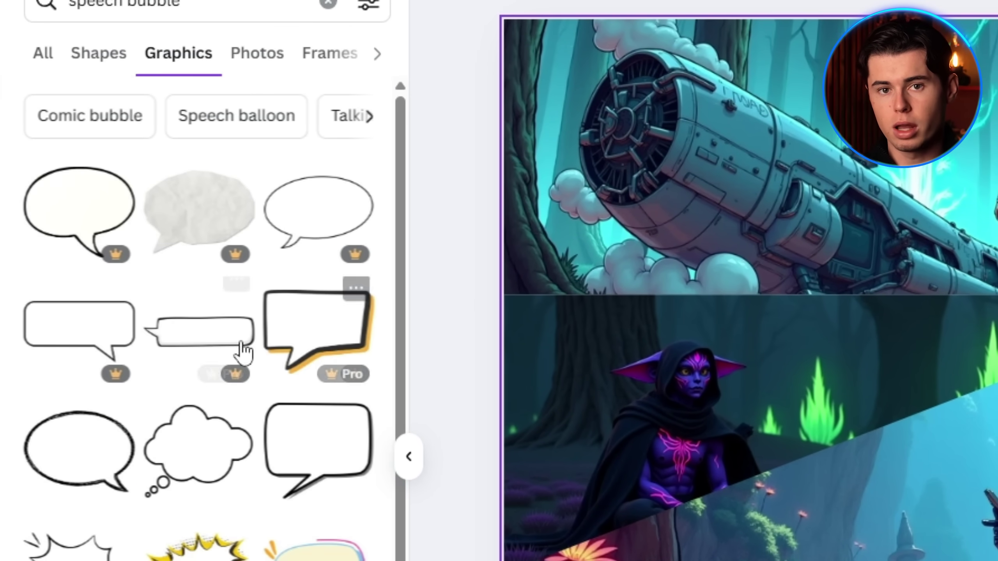
pyautogui.scroll(-2, 242, 352)
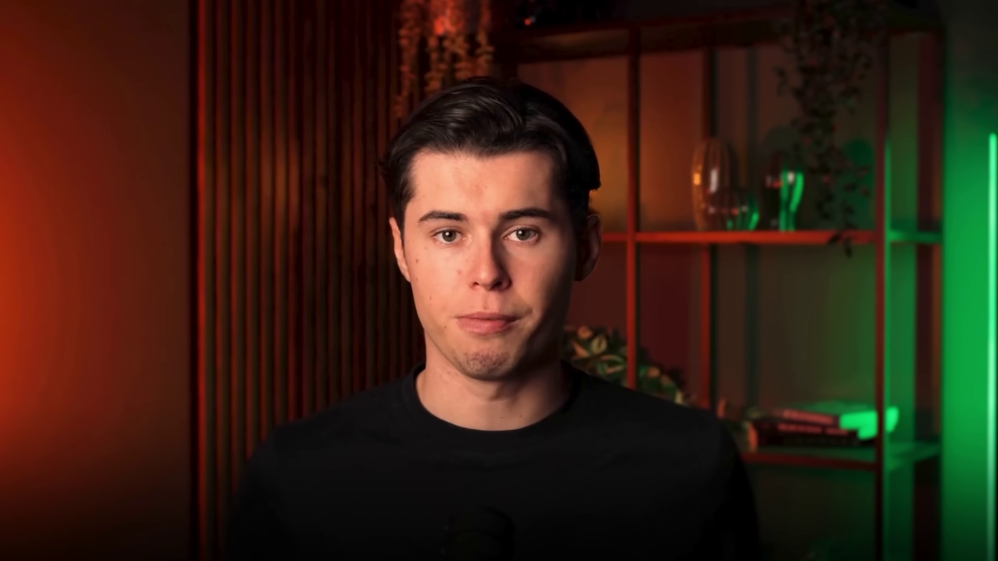